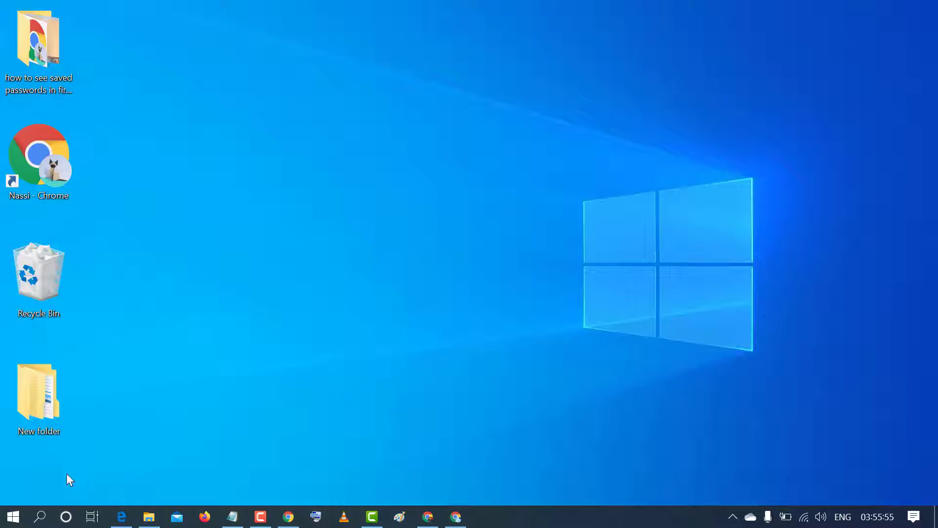
# Go from the Start menu to Settings > System > Power & sleep
pyautogui.click(13, 516)
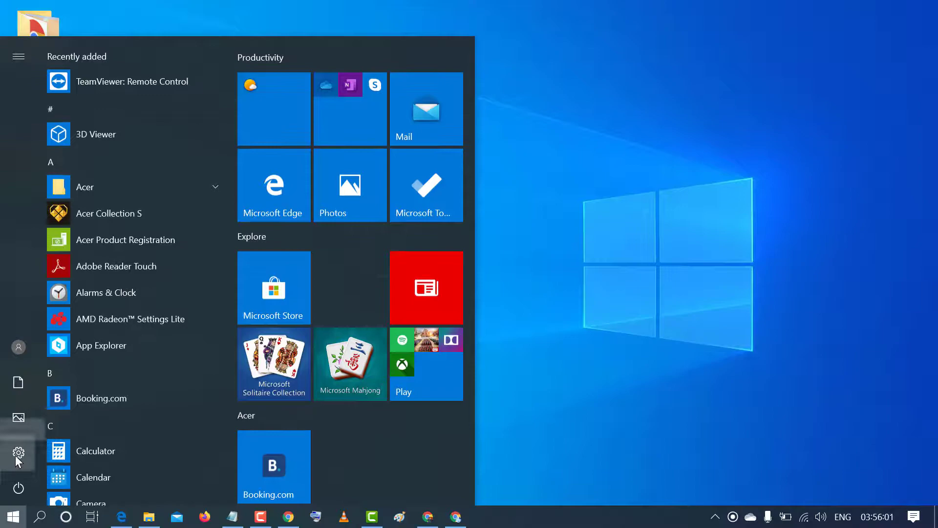
pyautogui.click(18, 454)
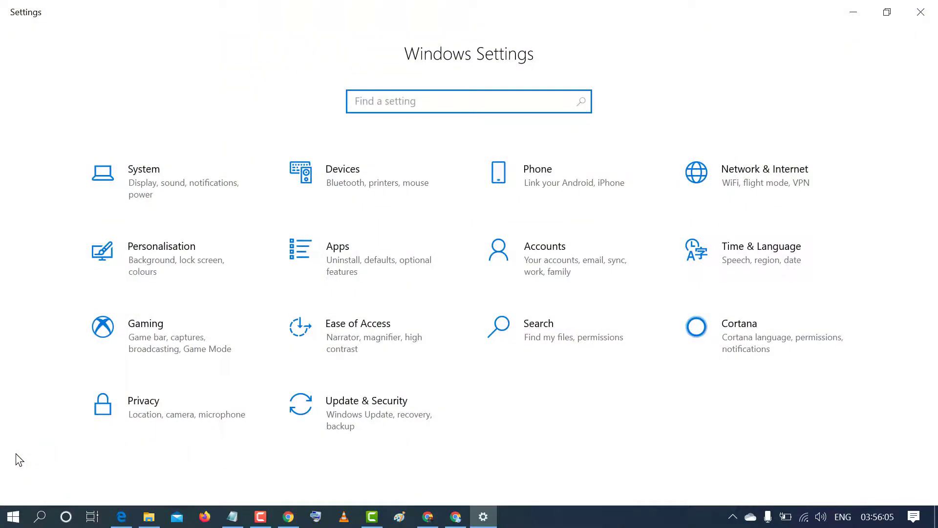
pyautogui.click(149, 197)
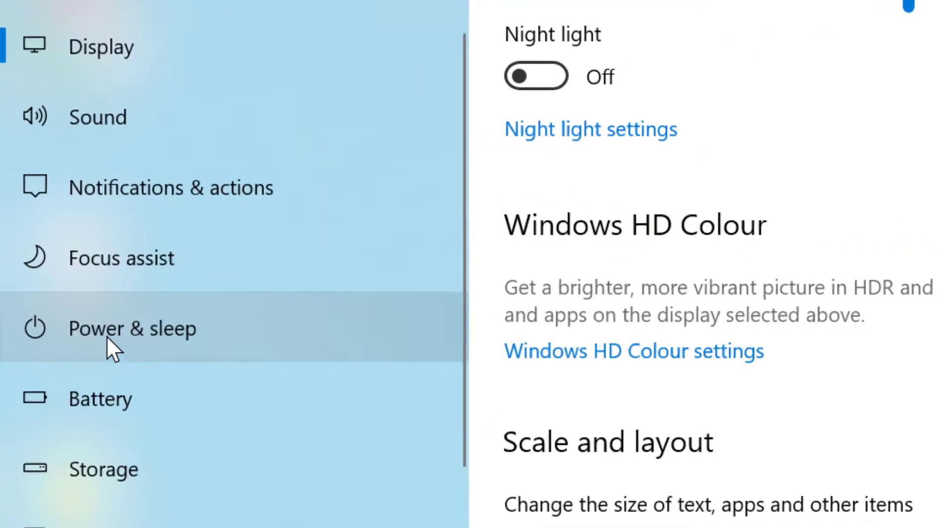
pyautogui.click(106, 335)
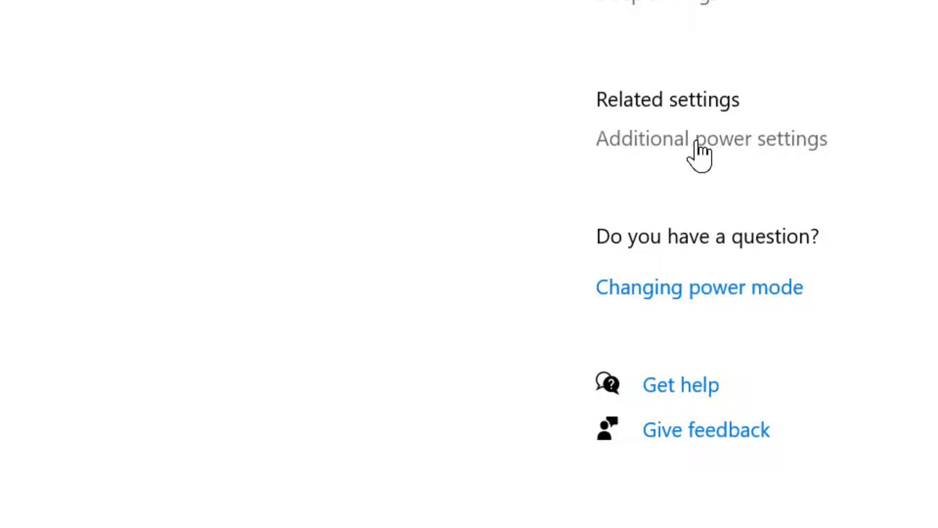
# Open Additional power settings and the Acer plan's Change plan settings page
pyautogui.click(720, 142)
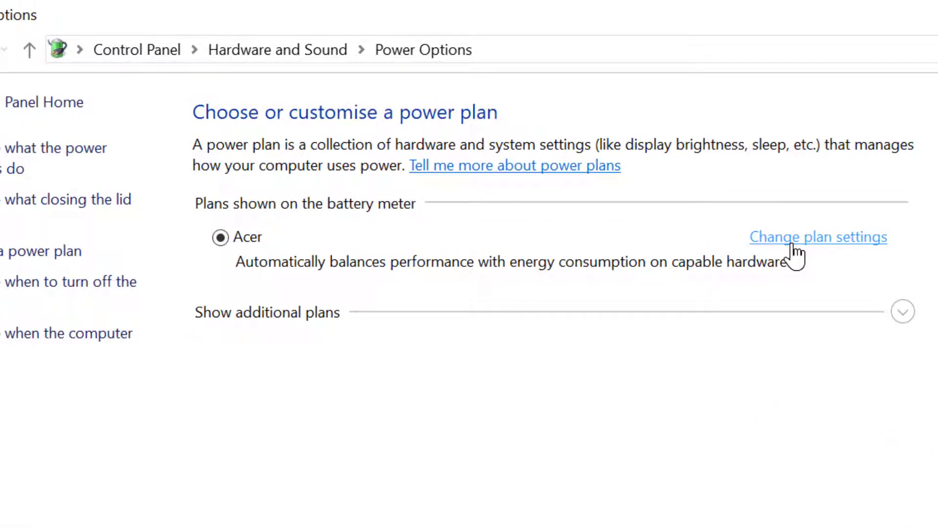
pyautogui.click(829, 239)
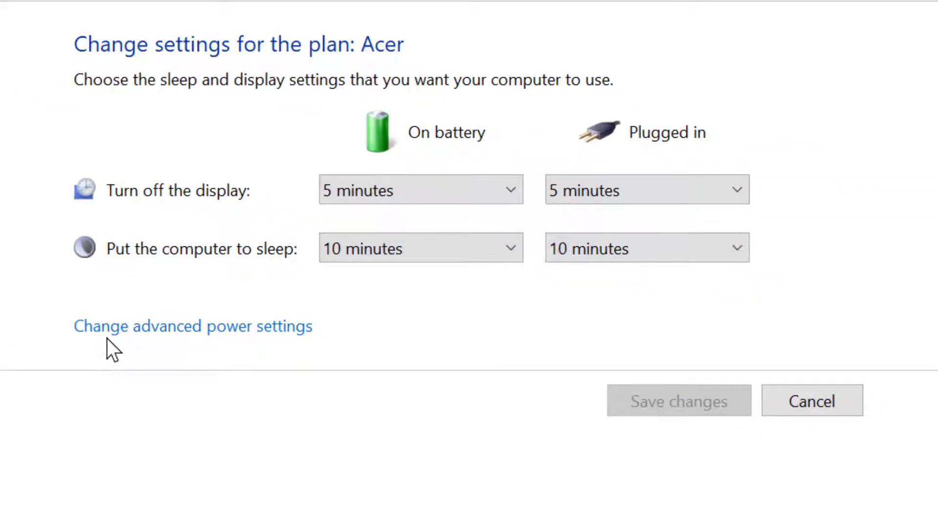
# Open the Acer plan's advanced power settings and expand 'Power buttons and lid'
pyautogui.click(178, 330)
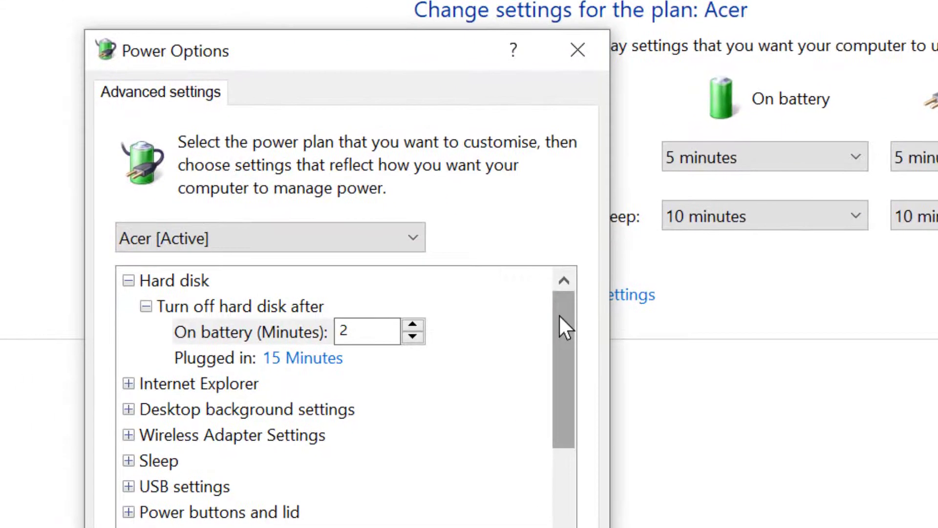
pyautogui.moveTo(561, 325); pyautogui.dragTo(561, 464)
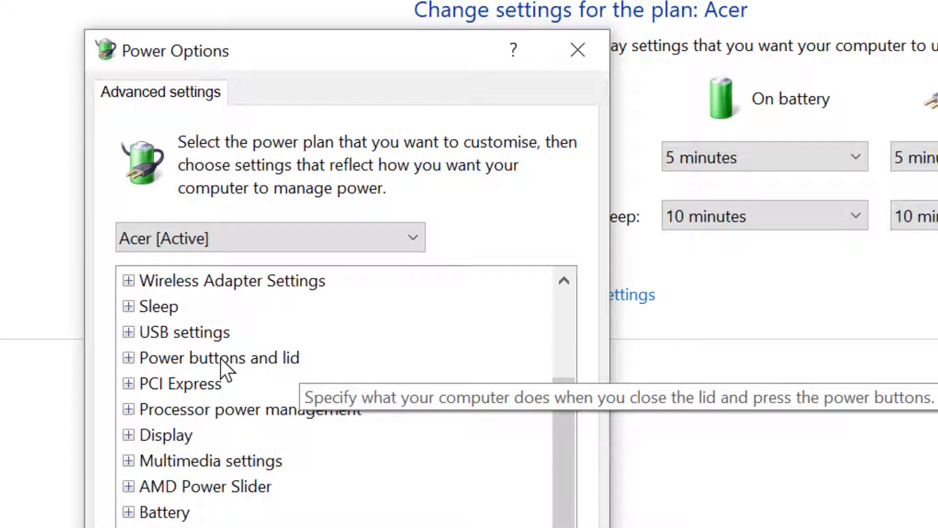
pyautogui.click(130, 356)
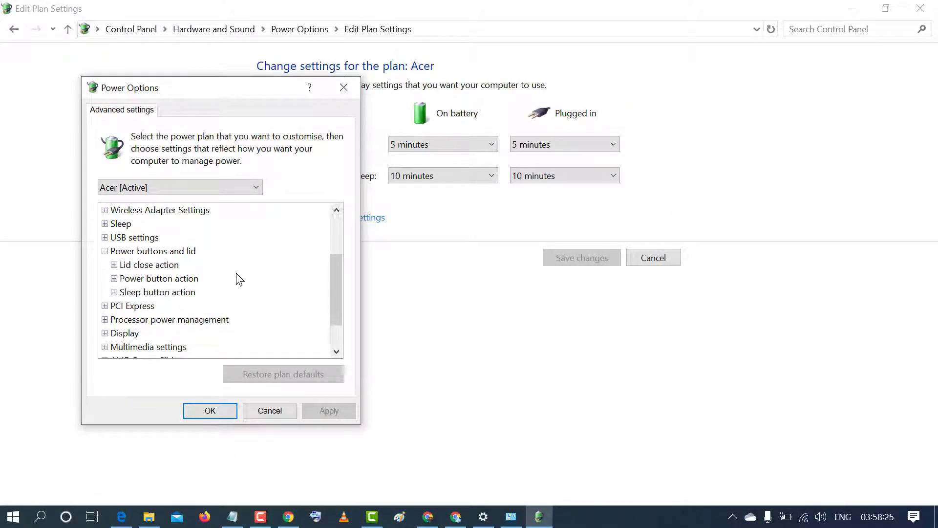
# Search for cmd and run Command Prompt as administrator
pyautogui.click(33, 519)
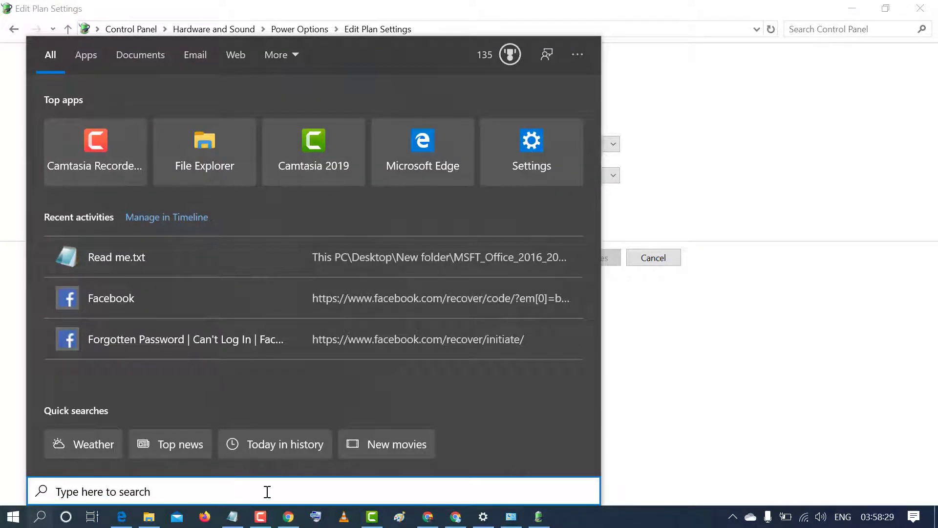
pyautogui.write('cmd')
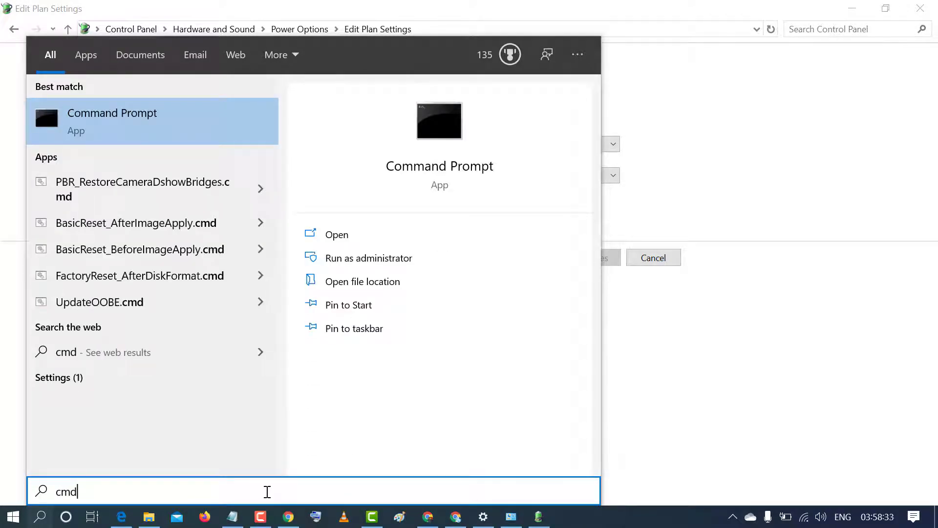
pyautogui.rightClick(124, 114)
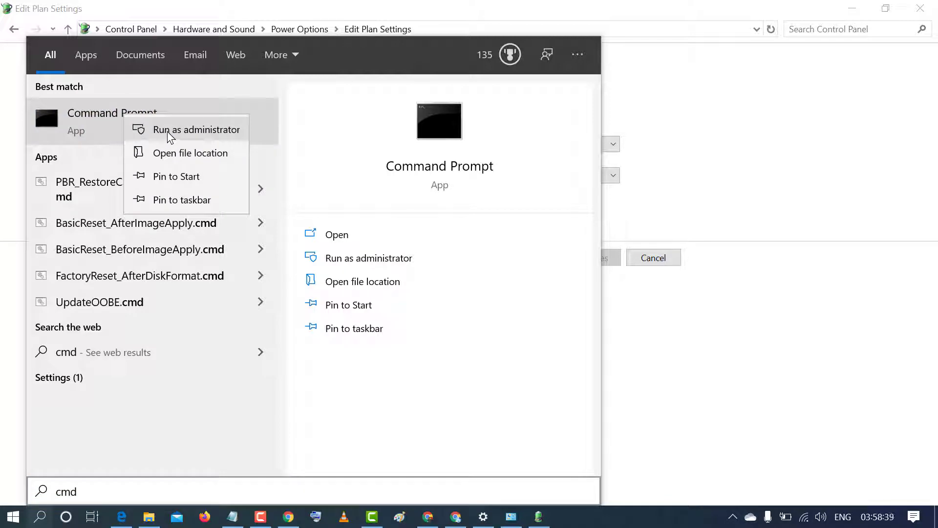
pyautogui.click(168, 136)
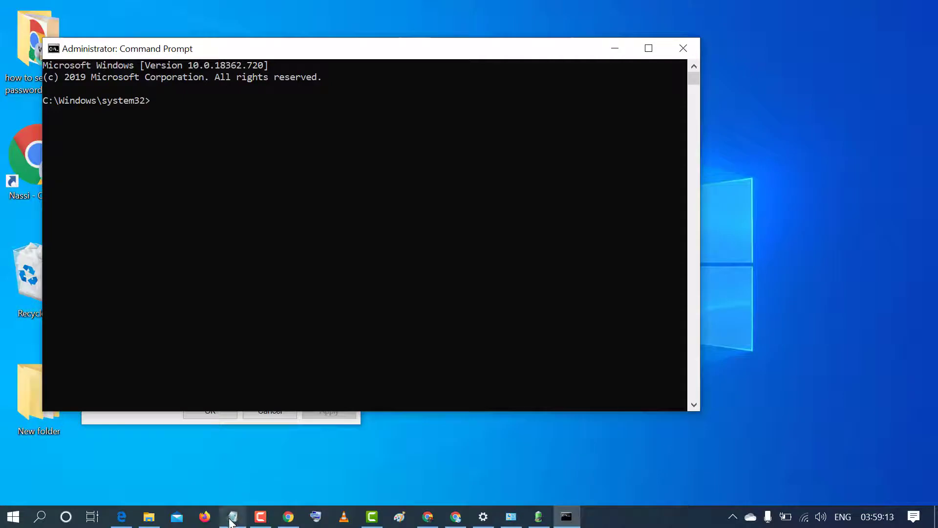
# Copy the full powercfg -attributes line from the Read me note, then minimize Notepad
pyautogui.click(232, 520)
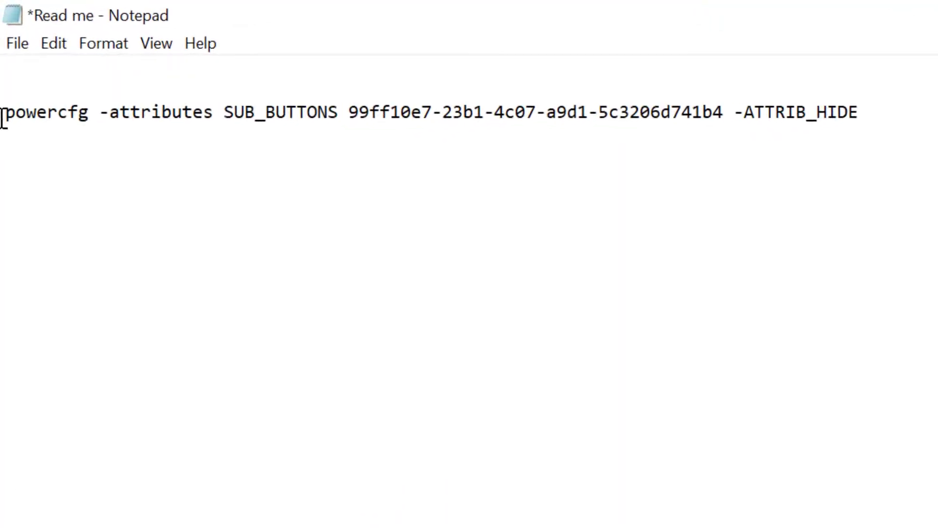
pyautogui.moveTo(4, 117); pyautogui.dragTo(877, 105)
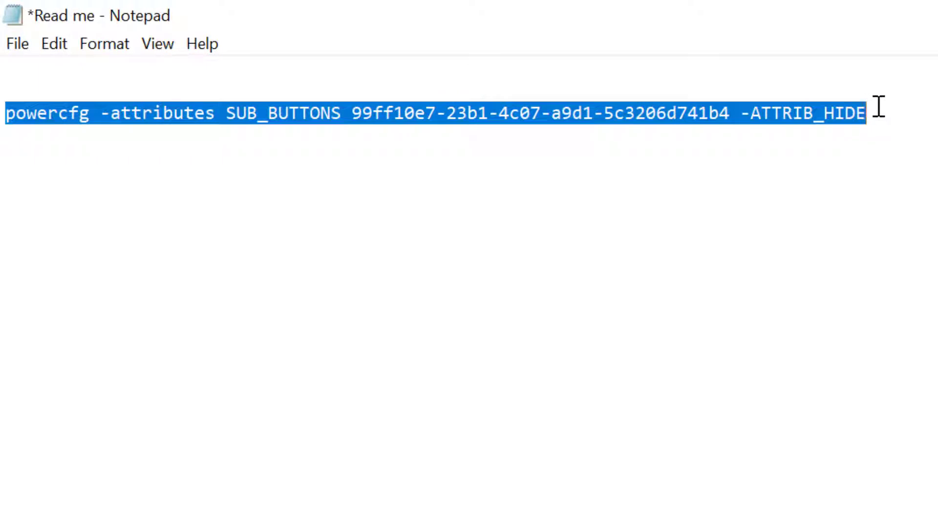
pyautogui.click(762, 201)
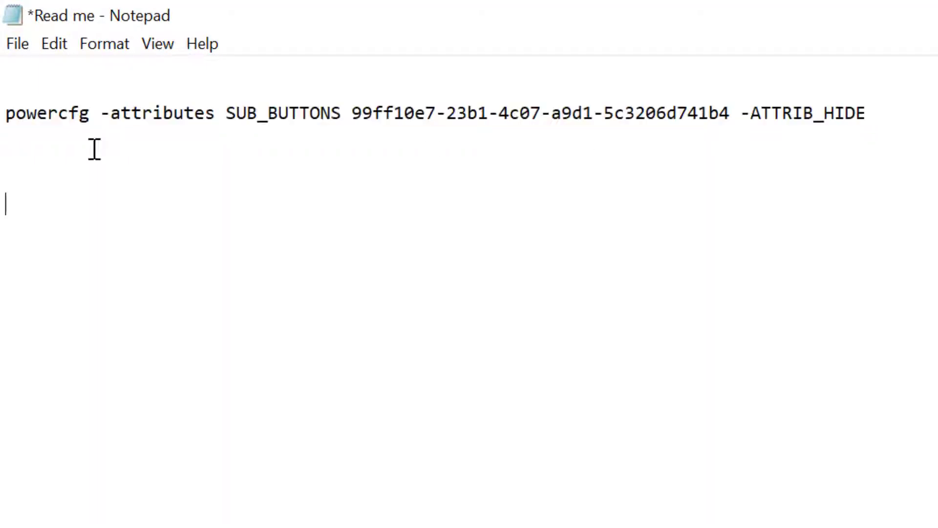
pyautogui.click(10, 123)
pyautogui.moveTo(10, 122); pyautogui.dragTo(866, 125)
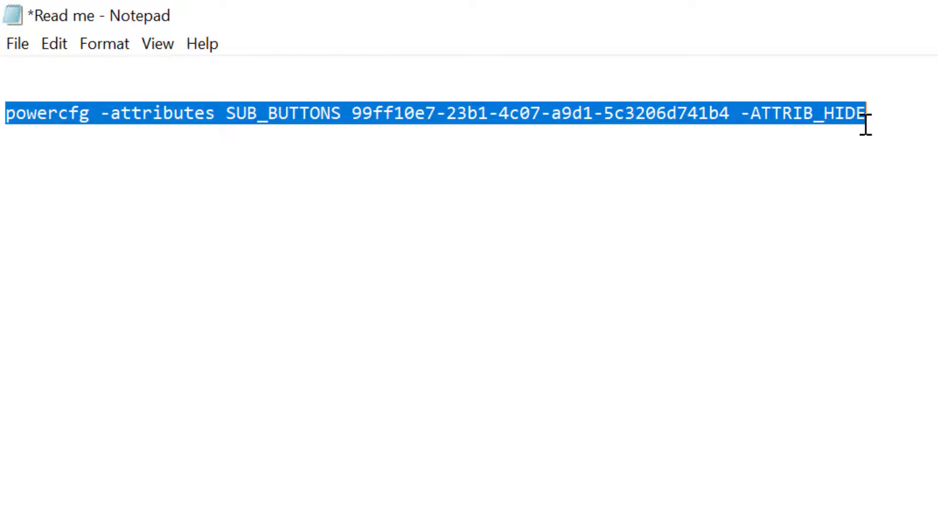
pyautogui.rightClick(854, 118)
pyautogui.click(918, 196)
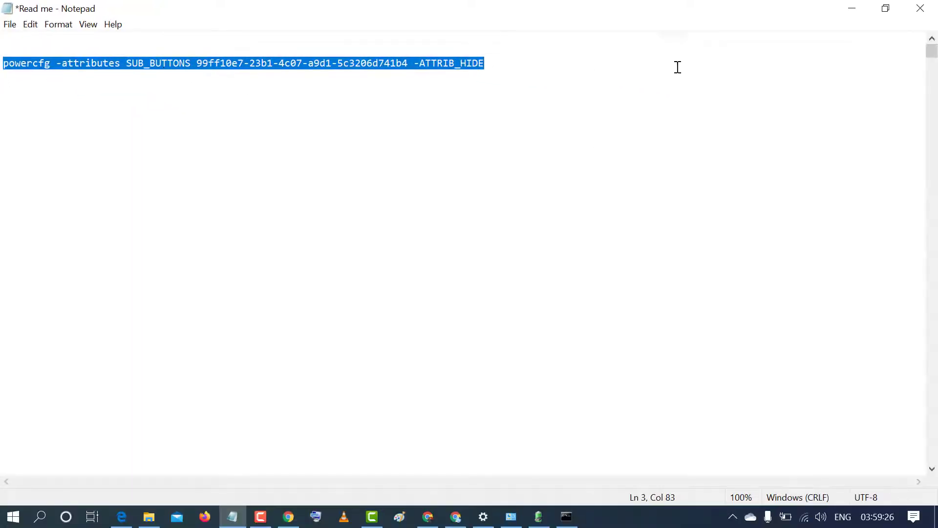
pyautogui.click(852, 11)
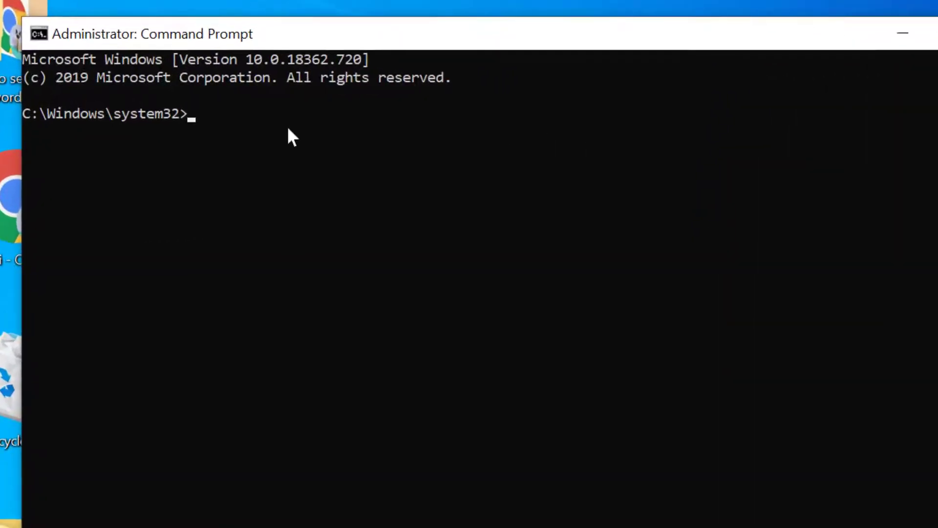
# Paste and run 'powercfg -attributes SUB_BUTTONS 99ff10e7-23b1-4c07-a9d1-5c3206d741b4 -ATTRIB_HIDE'
pyautogui.rightClick(473, 26)
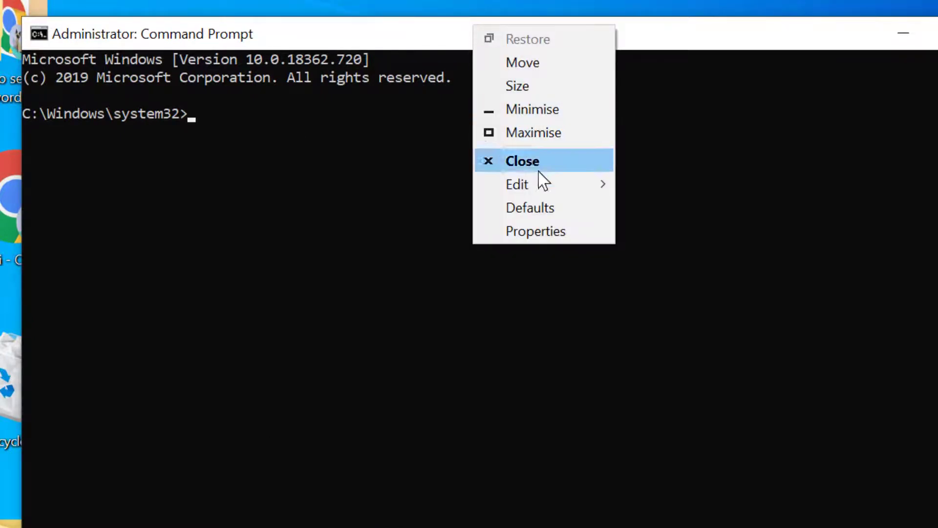
pyautogui.moveTo(538, 184)
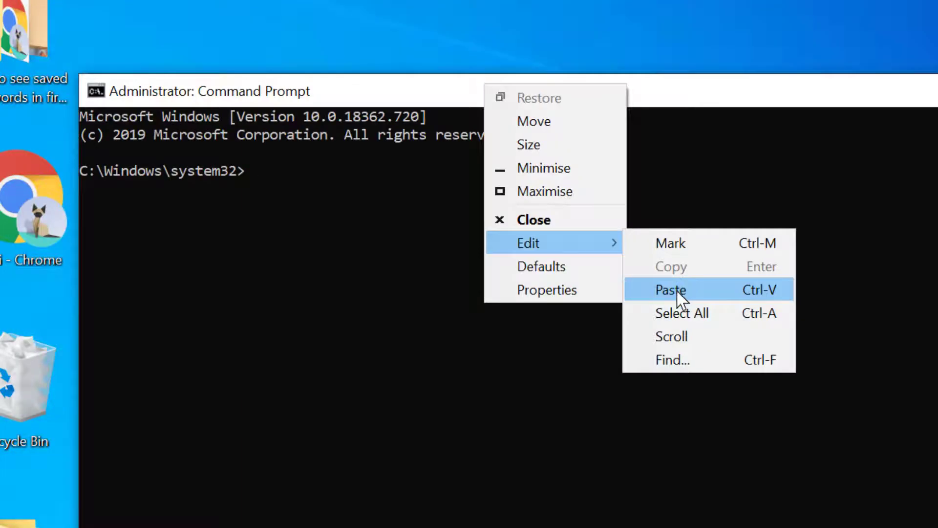
pyautogui.click(676, 291)
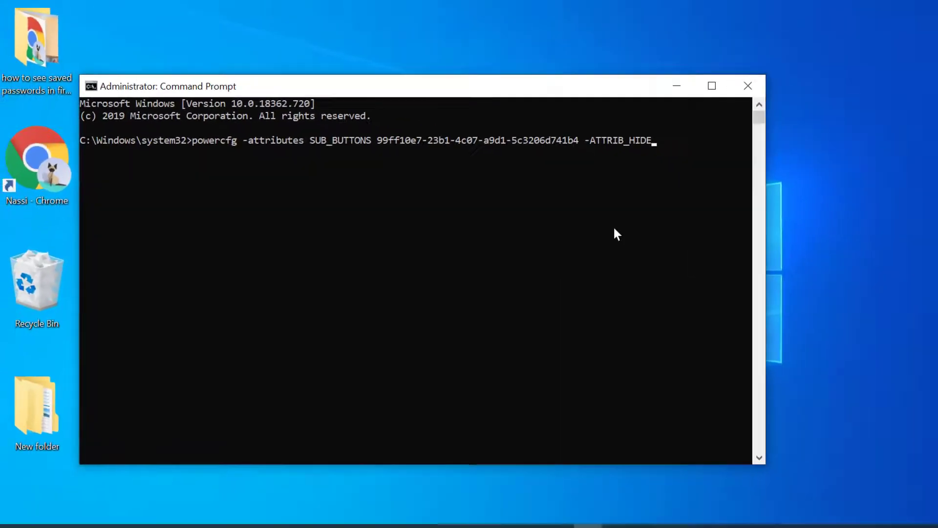
pyautogui.press('Return')
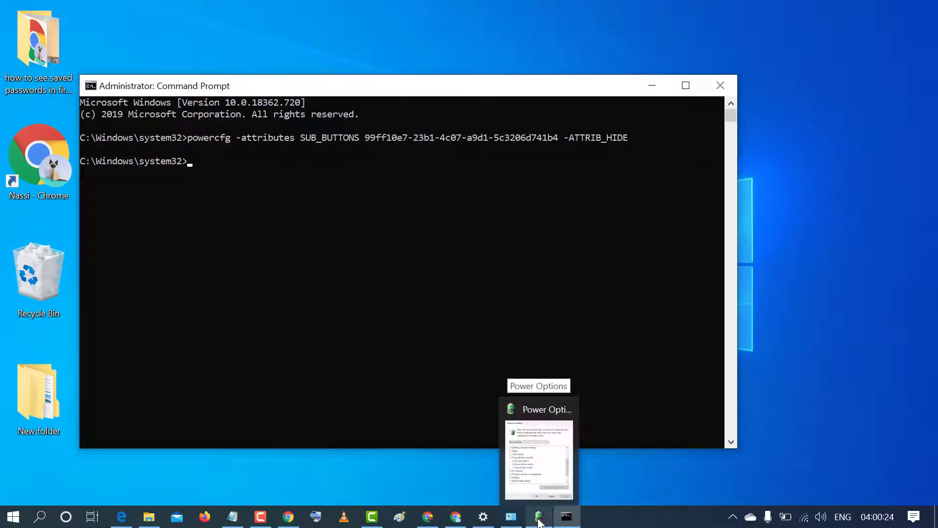
# Close the old Power Options dialog, then reopen advanced settings with 'Power buttons and lid' expanded
pyautogui.click(538, 516)
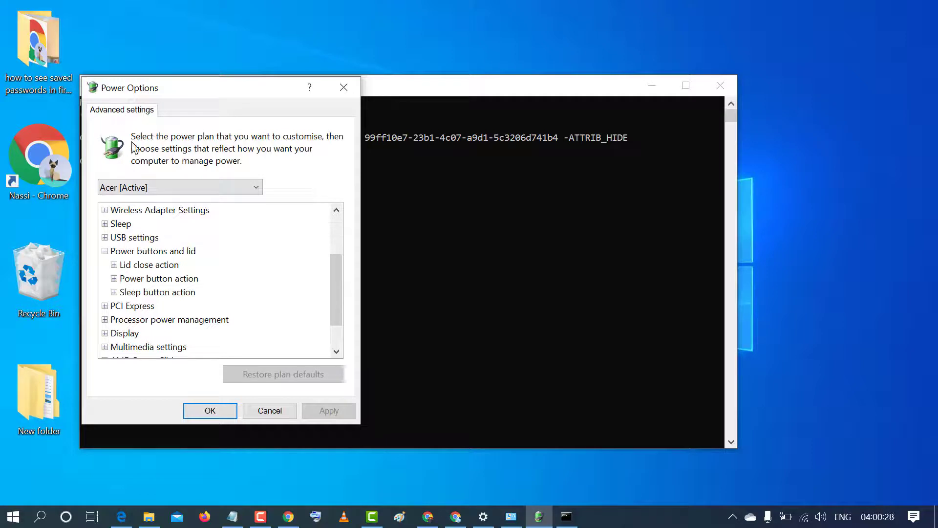
pyautogui.click(219, 412)
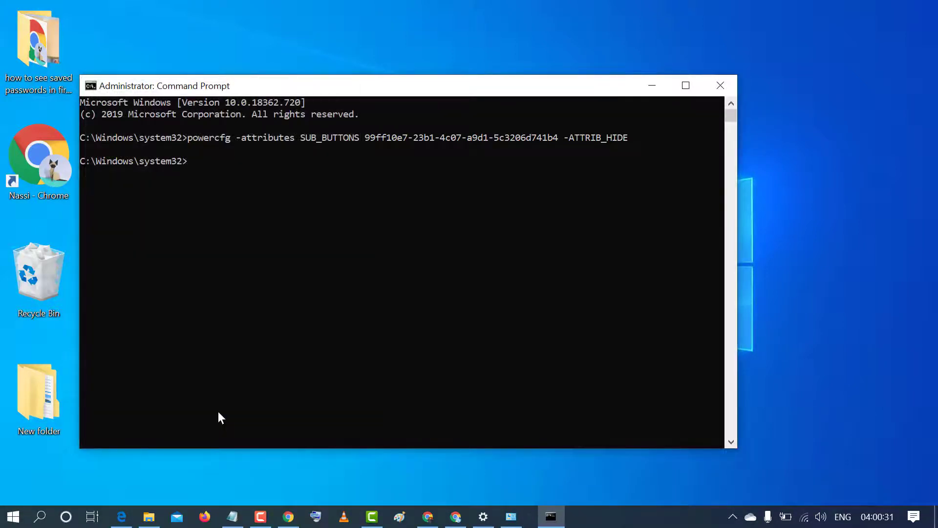
pyautogui.click(511, 516)
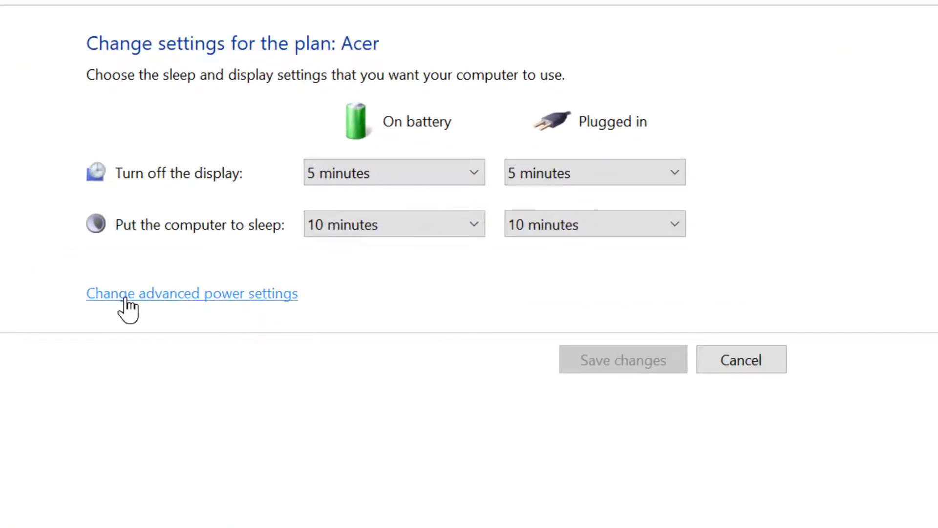
pyautogui.click(124, 296)
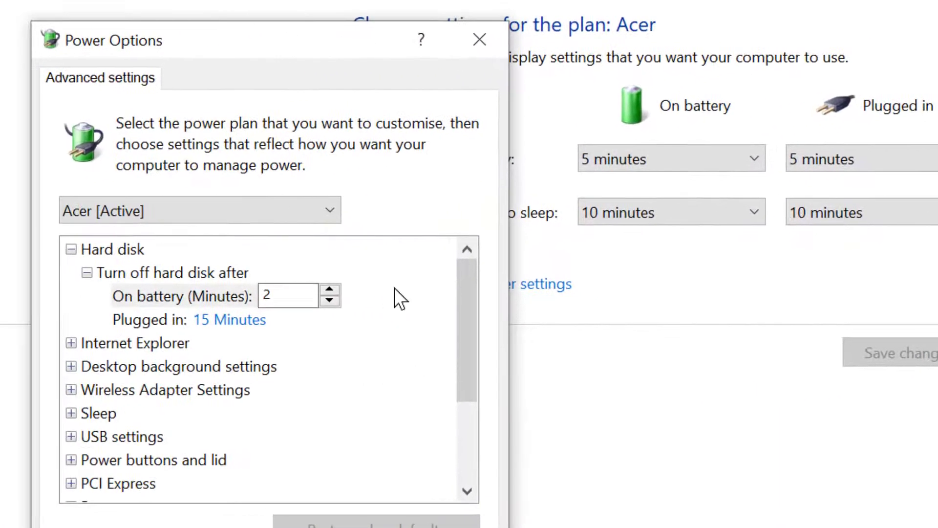
pyautogui.click(72, 462)
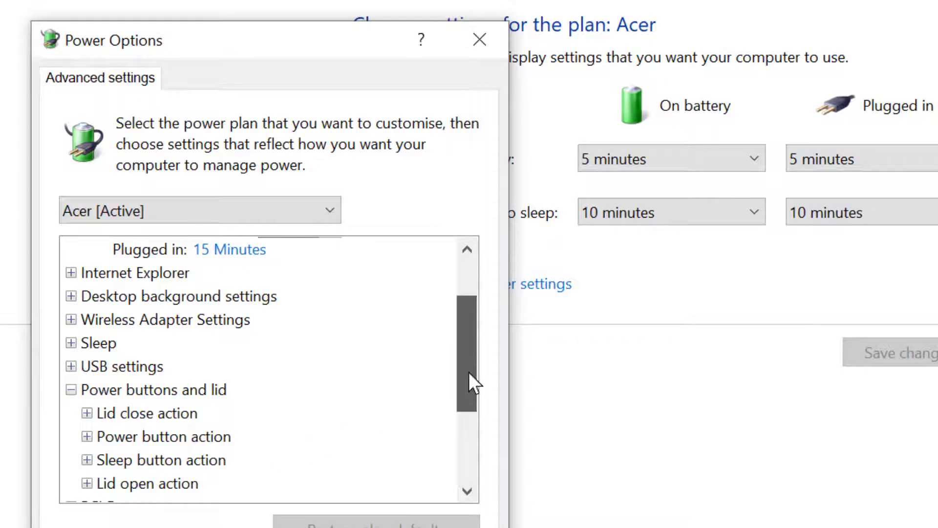
pyautogui.moveTo(469, 373); pyautogui.dragTo(470, 381)
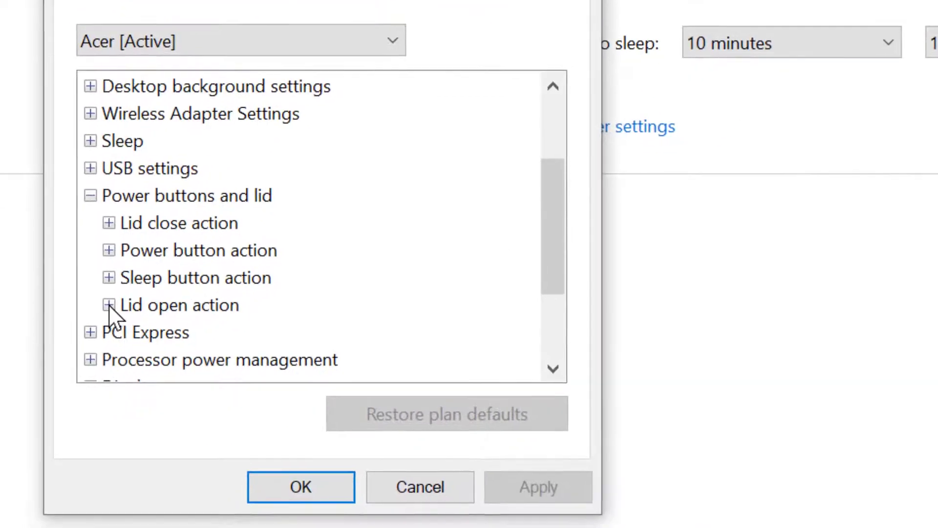
# Set Lid open action On battery to 'Turn on the display', then Apply and OK
pyautogui.click(96, 387)
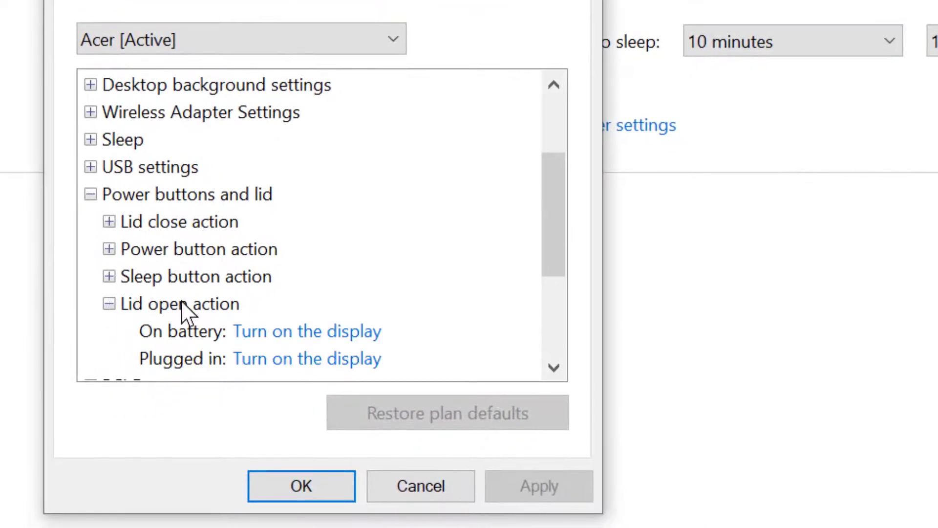
pyautogui.moveTo(555, 260); pyautogui.dragTo(555, 270)
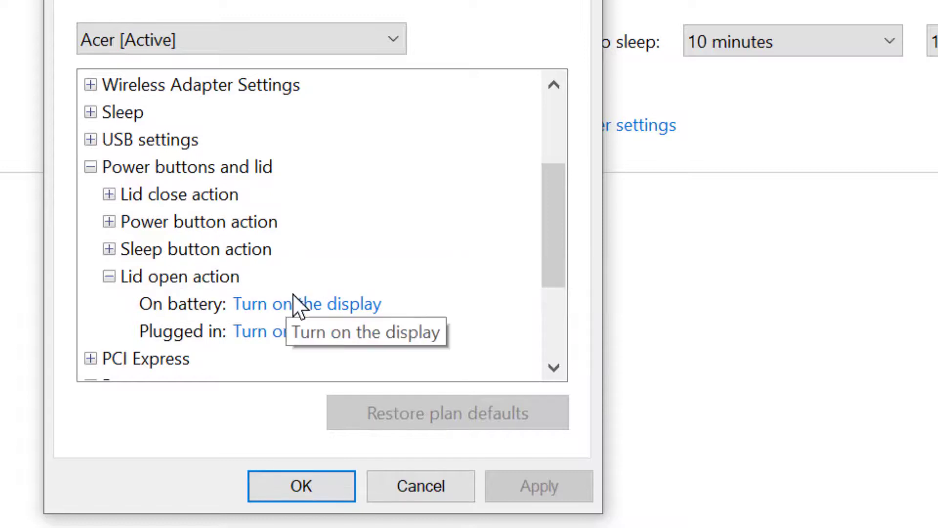
pyautogui.click(284, 303)
pyautogui.click(377, 304)
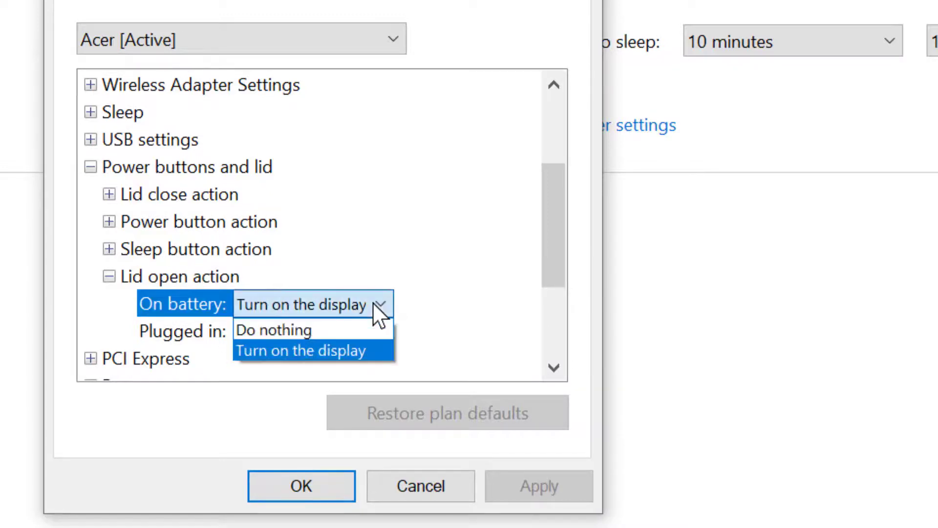
pyautogui.click(285, 355)
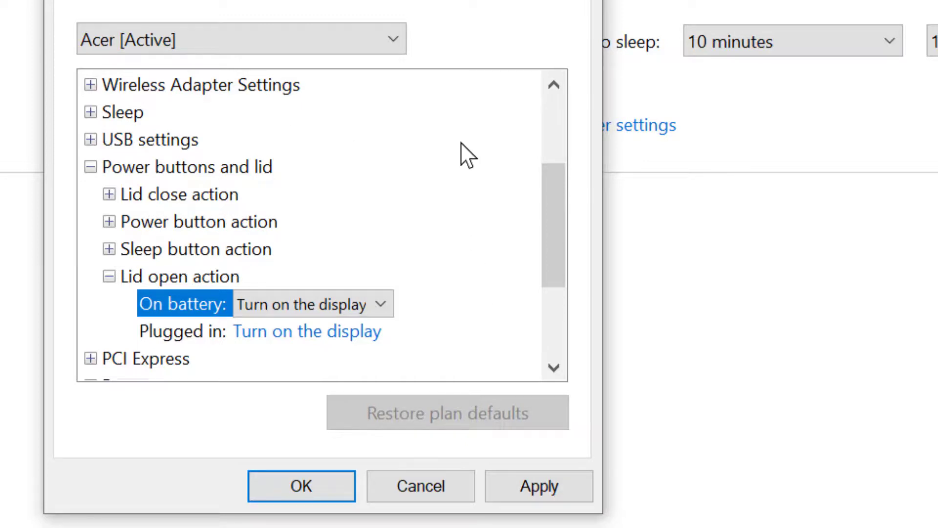
pyautogui.click(546, 488)
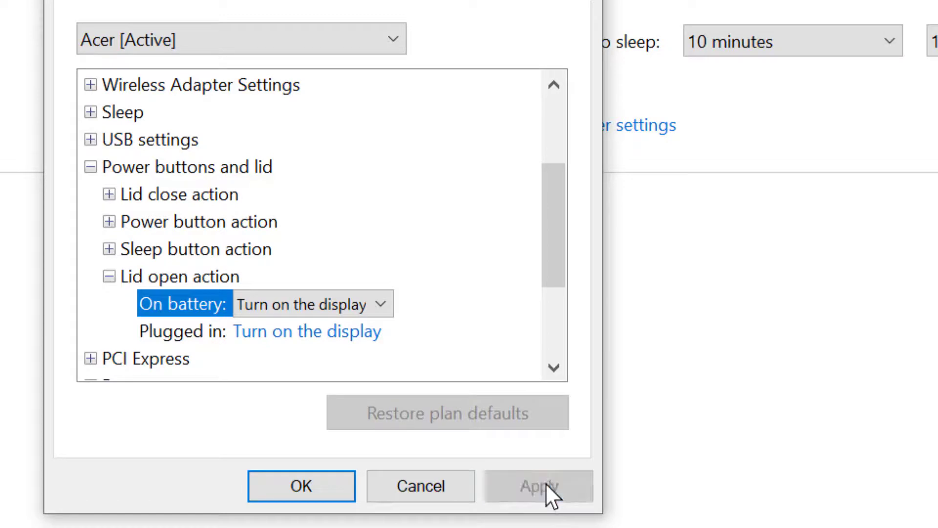
pyautogui.click(299, 485)
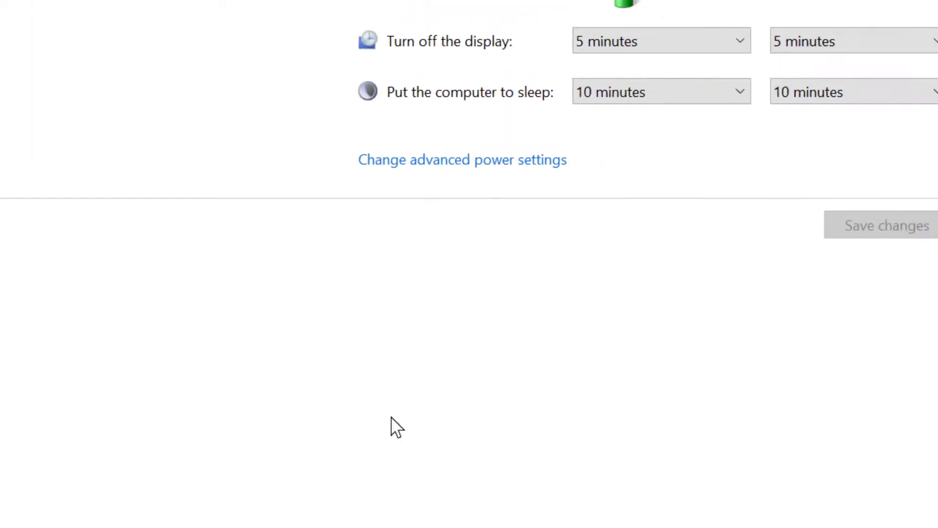
# Close the Edit Plan Settings window and the Command Prompt window
pyautogui.click(923, 11)
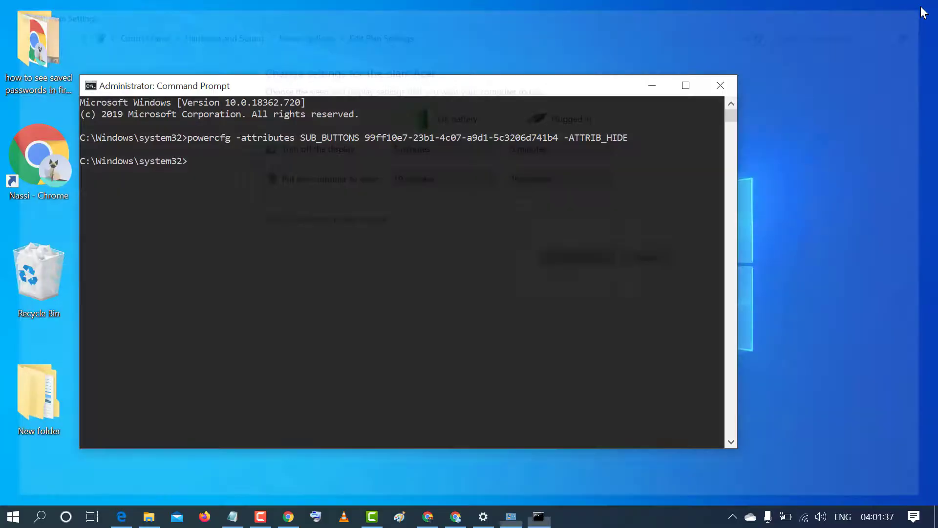
pyautogui.click(719, 93)
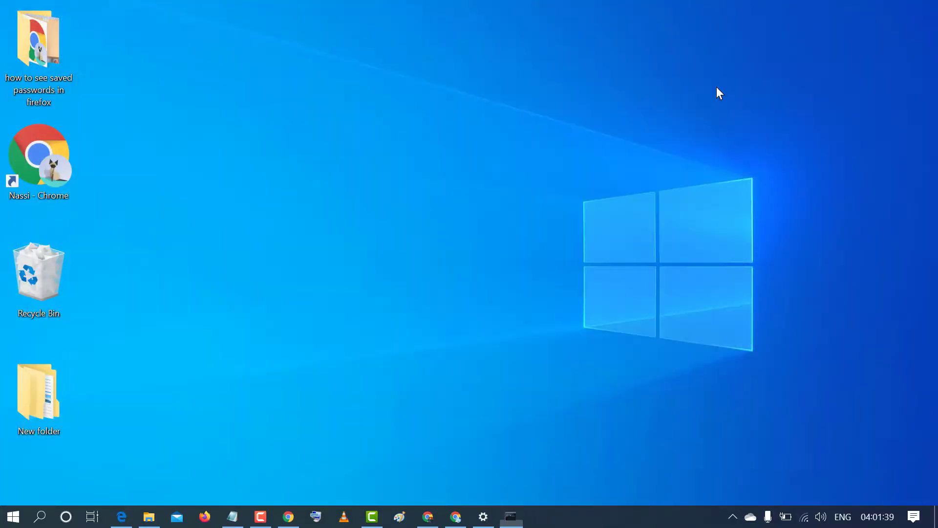